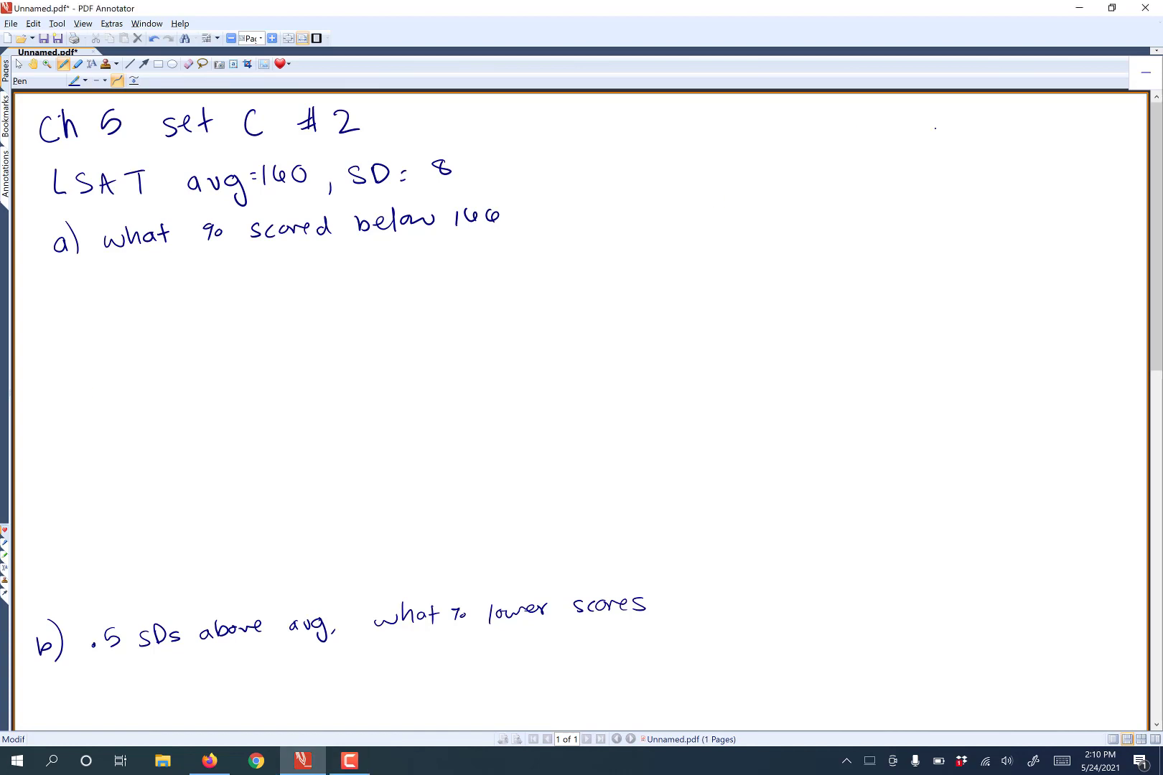
Draw a bell curve with vertical lines labelled 160 and 166, and underline 'below' in part a
{"action": "mouse_move", "coordinate": [814, 180]}
{"action": "left_mouse_down"}
{"action": "mouse_move", "coordinate": [1049, 200]}
{"action": "mouse_move", "coordinate": [1085, 242]}
{"action": "mouse_move", "coordinate": [1114, 247]}
{"action": "left_mouse_up"}
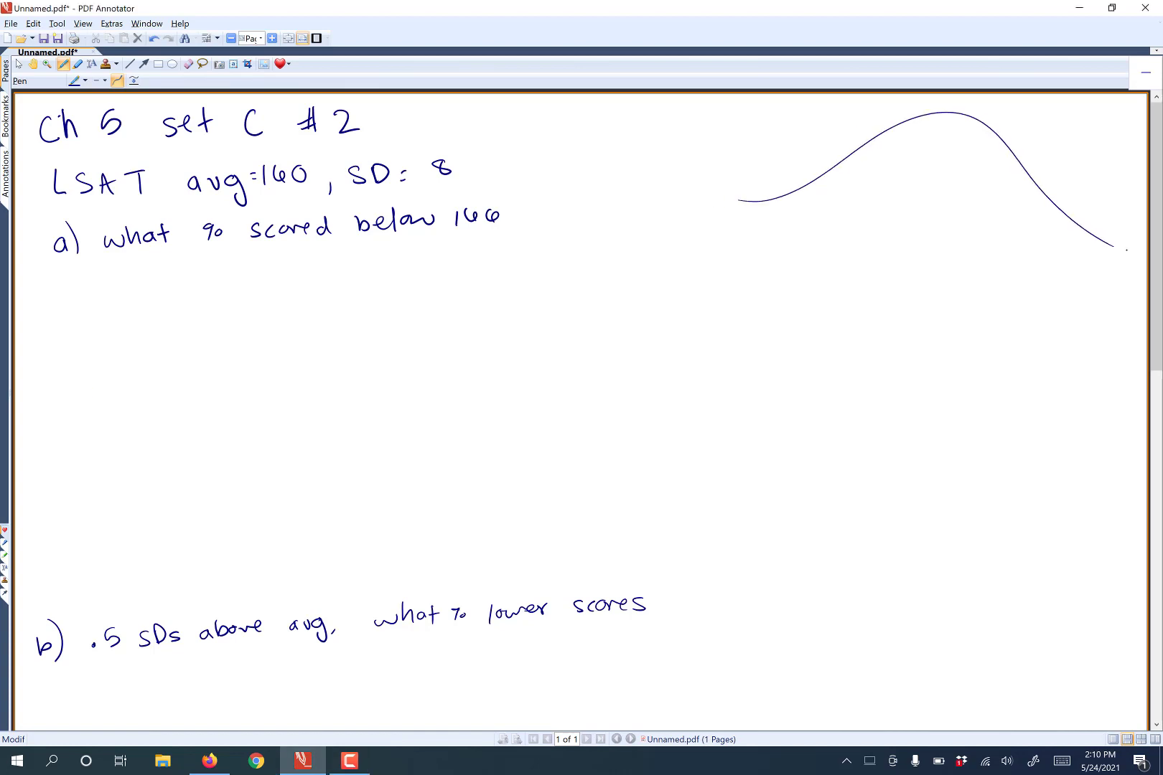
{"action": "mouse_move", "coordinate": [952, 113]}
{"action": "left_mouse_down"}
{"action": "mouse_move", "coordinate": [944, 203]}
{"action": "mouse_move", "coordinate": [925, 230]}
{"action": "left_mouse_up"}
{"action": "mouse_move", "coordinate": [938, 212]}
{"action": "left_mouse_down"}
{"action": "mouse_move", "coordinate": [933, 222]}
{"action": "mouse_move", "coordinate": [947, 215]}
{"action": "left_mouse_up"}
{"action": "left_click_drag", "start_coordinate": [1001, 139], "coordinate": [994, 215]}
{"action": "mouse_move", "coordinate": [361, 247]}
{"action": "left_mouse_down"}
{"action": "mouse_move", "coordinate": [433, 234]}
{"action": "mouse_move", "coordinate": [417, 241]}
{"action": "left_mouse_up"}
{"action": "mouse_move", "coordinate": [985, 226]}
{"action": "left_mouse_down"}
{"action": "mouse_move", "coordinate": [983, 237]}
{"action": "mouse_move", "coordinate": [1001, 236]}
{"action": "left_mouse_up"}
Add a baseline under the curve and hatch the area left of the 166 line
{"action": "left_click_drag", "start_coordinate": [761, 208], "coordinate": [978, 191]}
{"action": "left_click_drag", "start_coordinate": [797, 193], "coordinate": [984, 185]}
{"action": "mouse_move", "coordinate": [866, 170]}
{"action": "left_mouse_down"}
{"action": "mouse_move", "coordinate": [997, 163]}
{"action": "mouse_move", "coordinate": [995, 154]}
{"action": "left_mouse_up"}
{"action": "mouse_move", "coordinate": [879, 148]}
{"action": "left_mouse_down"}
{"action": "mouse_move", "coordinate": [985, 141]}
{"action": "mouse_move", "coordinate": [978, 126]}
{"action": "left_mouse_up"}
{"action": "left_click_drag", "start_coordinate": [920, 126], "coordinate": [957, 124]}
{"action": "mouse_move", "coordinate": [847, 180]}
{"action": "left_mouse_down"}
{"action": "mouse_move", "coordinate": [989, 172]}
{"action": "mouse_move", "coordinate": [954, 186]}
{"action": "left_mouse_up"}
{"action": "mouse_move", "coordinate": [839, 204]}
{"action": "left_mouse_down"}
{"action": "mouse_move", "coordinate": [994, 193]}
{"action": "mouse_move", "coordinate": [984, 195]}
{"action": "mouse_move", "coordinate": [983, 166]}
{"action": "left_mouse_up"}
{"action": "left_click_drag", "start_coordinate": [952, 143], "coordinate": [971, 140]}
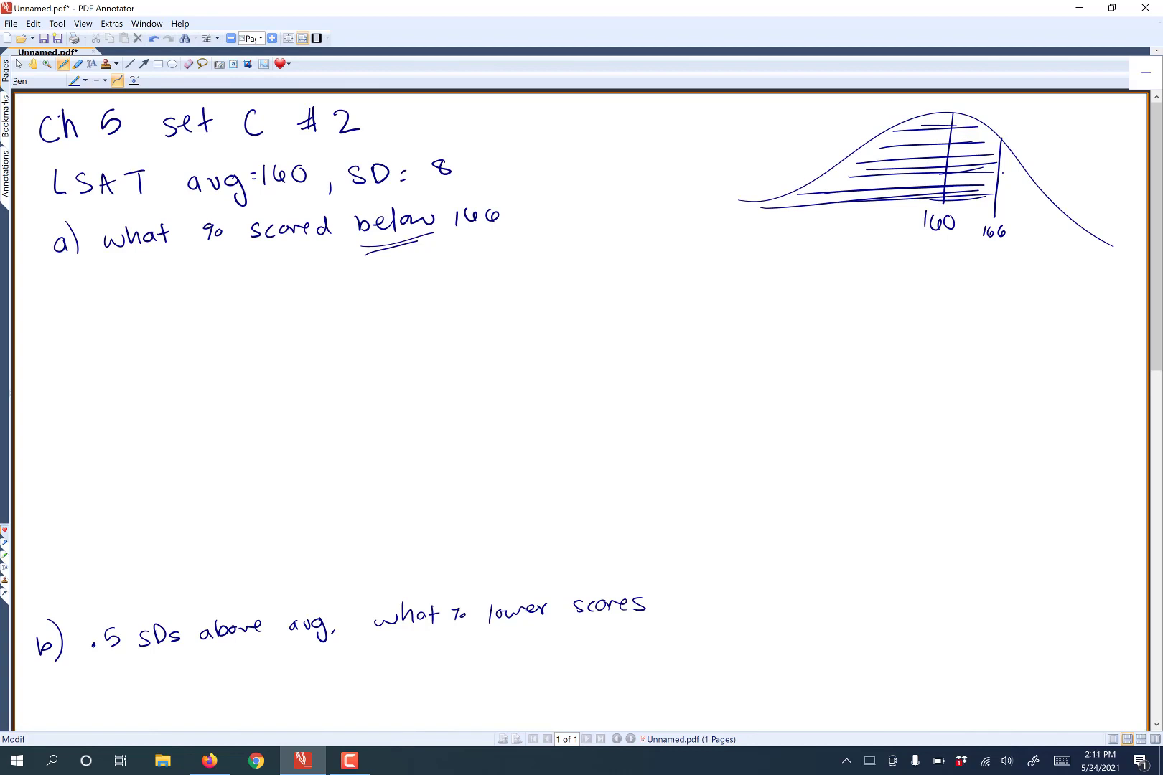
Write the z-score formula z = (X − avg)/SD = under part a
{"action": "mouse_move", "coordinate": [94, 291]}
{"action": "left_mouse_down"}
{"action": "mouse_move", "coordinate": [104, 310]}
{"action": "mouse_move", "coordinate": [122, 290]}
{"action": "left_mouse_up"}
{"action": "left_click_drag", "start_coordinate": [116, 299], "coordinate": [154, 291]}
{"action": "mouse_move", "coordinate": [154, 276]}
{"action": "left_mouse_down"}
{"action": "mouse_move", "coordinate": [143, 291]}
{"action": "mouse_move", "coordinate": [176, 280]}
{"action": "left_mouse_up"}
{"action": "mouse_move", "coordinate": [196, 273]}
{"action": "left_mouse_down"}
{"action": "mouse_move", "coordinate": [189, 284]}
{"action": "mouse_move", "coordinate": [201, 285]}
{"action": "left_mouse_up"}
{"action": "mouse_move", "coordinate": [203, 271]}
{"action": "left_mouse_down"}
{"action": "mouse_move", "coordinate": [209, 283]}
{"action": "mouse_move", "coordinate": [216, 268]}
{"action": "left_mouse_up"}
{"action": "left_click_drag", "start_coordinate": [230, 272], "coordinate": [228, 299]}
{"action": "left_click_drag", "start_coordinate": [151, 302], "coordinate": [234, 289]}
{"action": "left_click_drag", "start_coordinate": [196, 303], "coordinate": [184, 317]}
{"action": "mouse_move", "coordinate": [203, 300]}
{"action": "left_mouse_down"}
{"action": "mouse_move", "coordinate": [207, 318]}
{"action": "mouse_move", "coordinate": [260, 283]}
{"action": "left_mouse_up"}
{"action": "left_click_drag", "start_coordinate": [253, 293], "coordinate": [261, 291]}
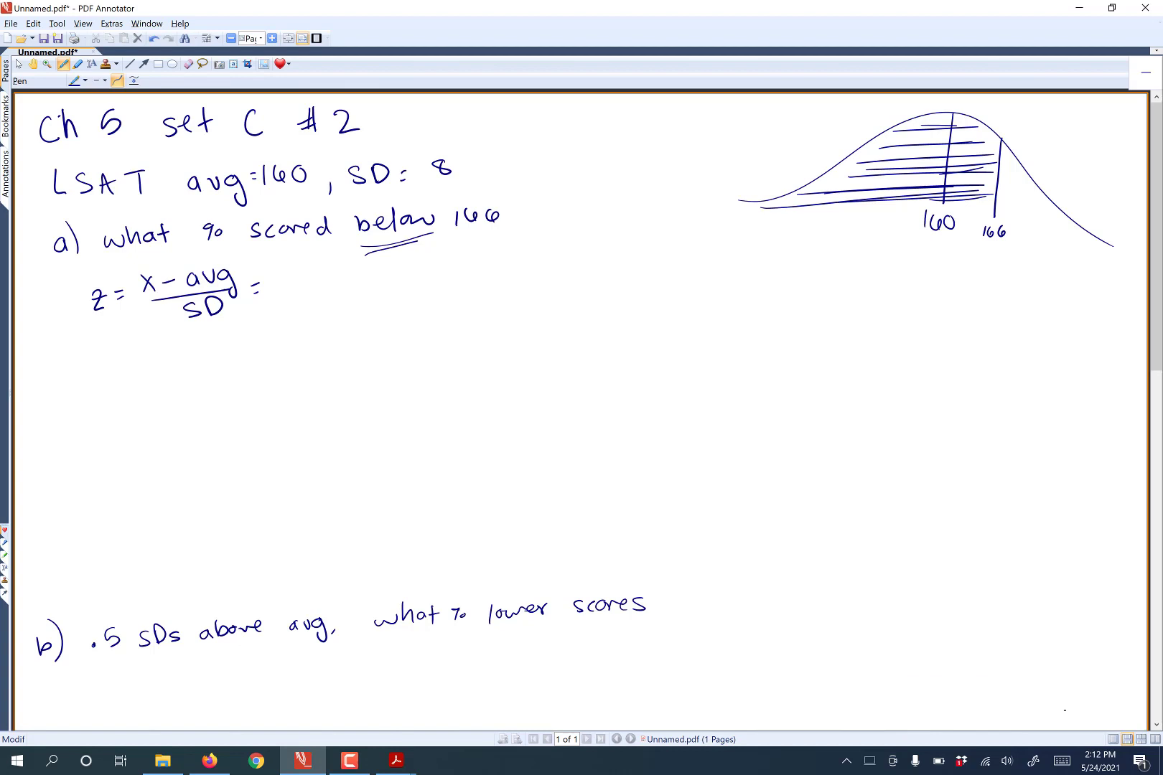
Substitute the values as (166 − 160)/8 and write the result .75
{"action": "left_click_drag", "start_coordinate": [287, 287], "coordinate": [390, 288]}
{"action": "mouse_move", "coordinate": [291, 263]}
{"action": "left_mouse_down"}
{"action": "mouse_move", "coordinate": [291, 280]}
{"action": "mouse_move", "coordinate": [368, 275]}
{"action": "left_mouse_up"}
{"action": "left_click_drag", "start_coordinate": [392, 258], "coordinate": [346, 295]}
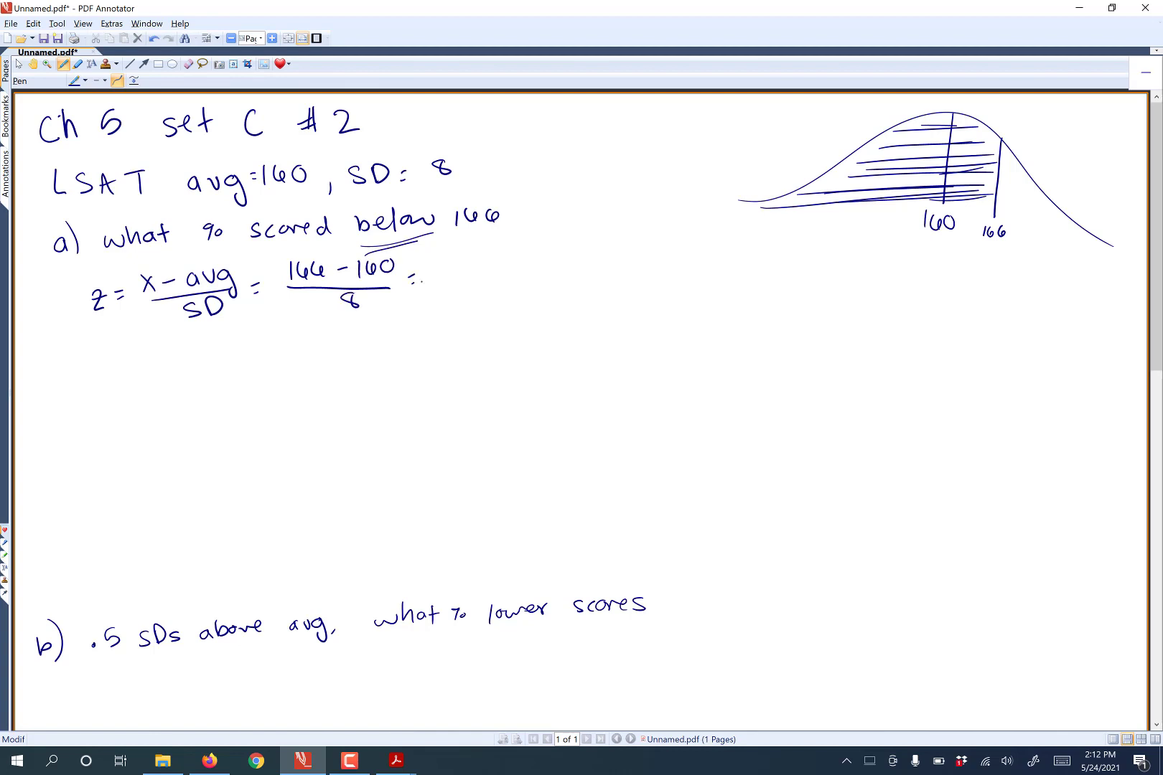
{"action": "left_click_drag", "start_coordinate": [293, 246], "coordinate": [290, 280]}
{"action": "left_click_drag", "start_coordinate": [393, 251], "coordinate": [393, 280]}
{"action": "left_click", "coordinate": [432, 284]}
{"action": "mouse_move", "coordinate": [442, 265]}
{"action": "left_mouse_down"}
{"action": "mouse_move", "coordinate": [446, 280]}
{"action": "mouse_move", "coordinate": [474, 271]}
{"action": "mouse_move", "coordinate": [465, 283]}
{"action": "left_mouse_up"}
Draw a second bell curve with a line labelled z = .75, shaded to its left
{"action": "mouse_move", "coordinate": [747, 353]}
{"action": "left_mouse_down"}
{"action": "mouse_move", "coordinate": [862, 309]}
{"action": "mouse_move", "coordinate": [946, 311]}
{"action": "mouse_move", "coordinate": [1020, 352]}
{"action": "left_mouse_up"}
{"action": "mouse_move", "coordinate": [948, 310]}
{"action": "left_mouse_down"}
{"action": "mouse_move", "coordinate": [948, 393]}
{"action": "mouse_move", "coordinate": [957, 387]}
{"action": "left_mouse_up"}
{"action": "mouse_move", "coordinate": [952, 390]}
{"action": "left_mouse_down"}
{"action": "mouse_move", "coordinate": [975, 381]}
{"action": "mouse_move", "coordinate": [970, 392]}
{"action": "left_mouse_up"}
{"action": "left_click", "coordinate": [956, 392]}
{"action": "left_click_drag", "start_coordinate": [987, 377], "coordinate": [980, 393]}
{"action": "left_click_drag", "start_coordinate": [849, 356], "coordinate": [760, 368]}
{"action": "left_click", "coordinate": [881, 333]}
{"action": "mouse_move", "coordinate": [911, 358]}
{"action": "left_mouse_down"}
{"action": "mouse_move", "coordinate": [848, 316]}
{"action": "mouse_move", "coordinate": [808, 341]}
{"action": "mouse_move", "coordinate": [858, 375]}
{"action": "left_mouse_up"}
Bring Normal Table.pdf forward in Acrobat and circle the z = 0.75 row with area 77.34
{"action": "mouse_move", "coordinate": [397, 760]}
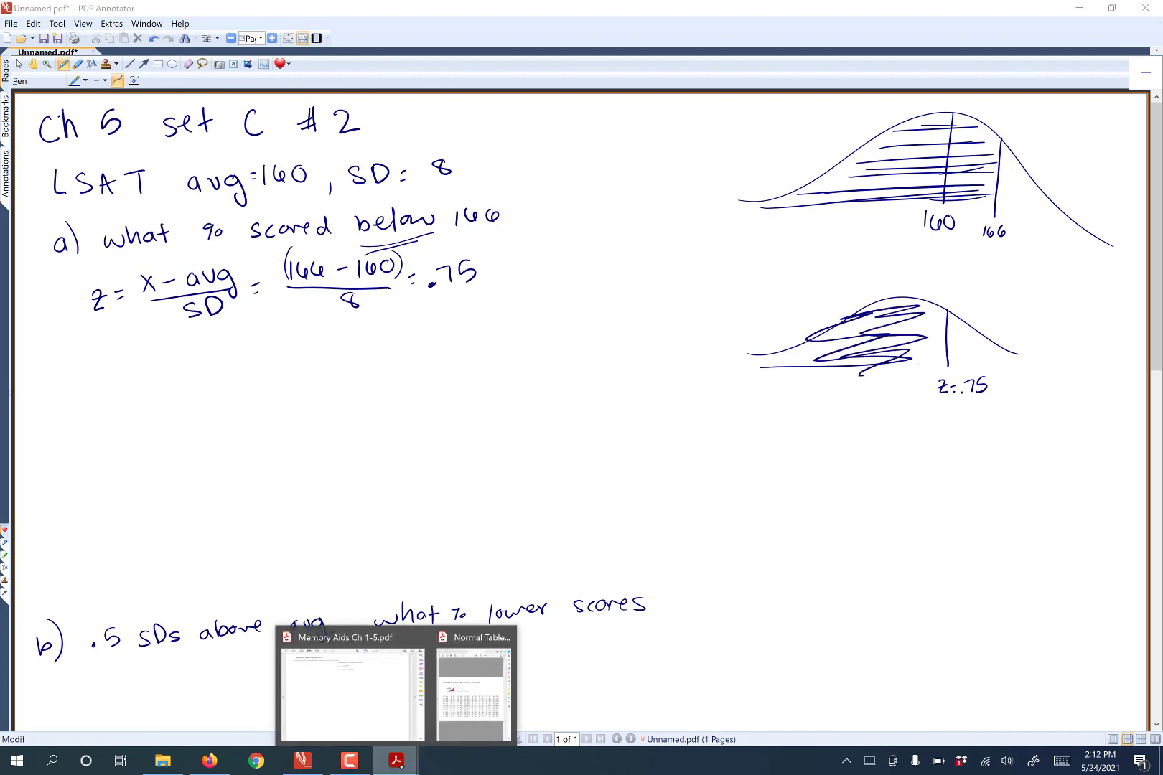
{"action": "left_click", "coordinate": [475, 698]}
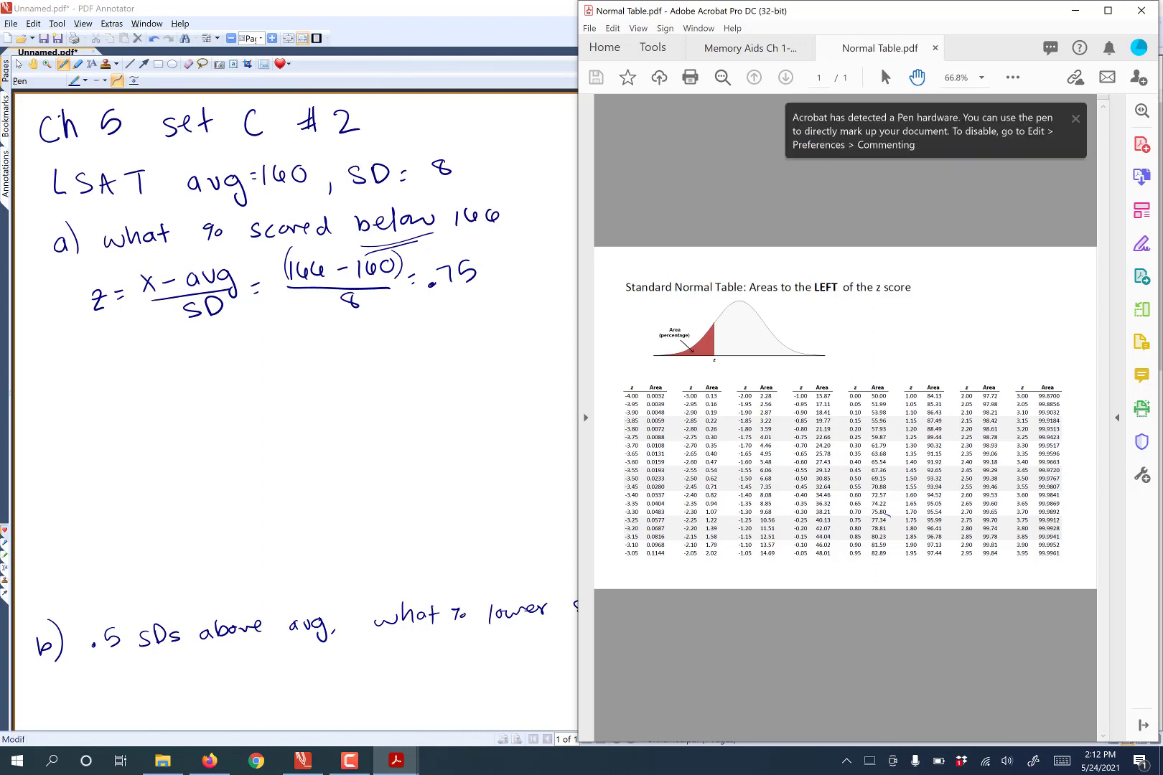
{"action": "mouse_move", "coordinate": [886, 511]}
{"action": "left_mouse_down"}
{"action": "mouse_move", "coordinate": [859, 527]}
{"action": "mouse_move", "coordinate": [888, 511]}
{"action": "left_mouse_up"}
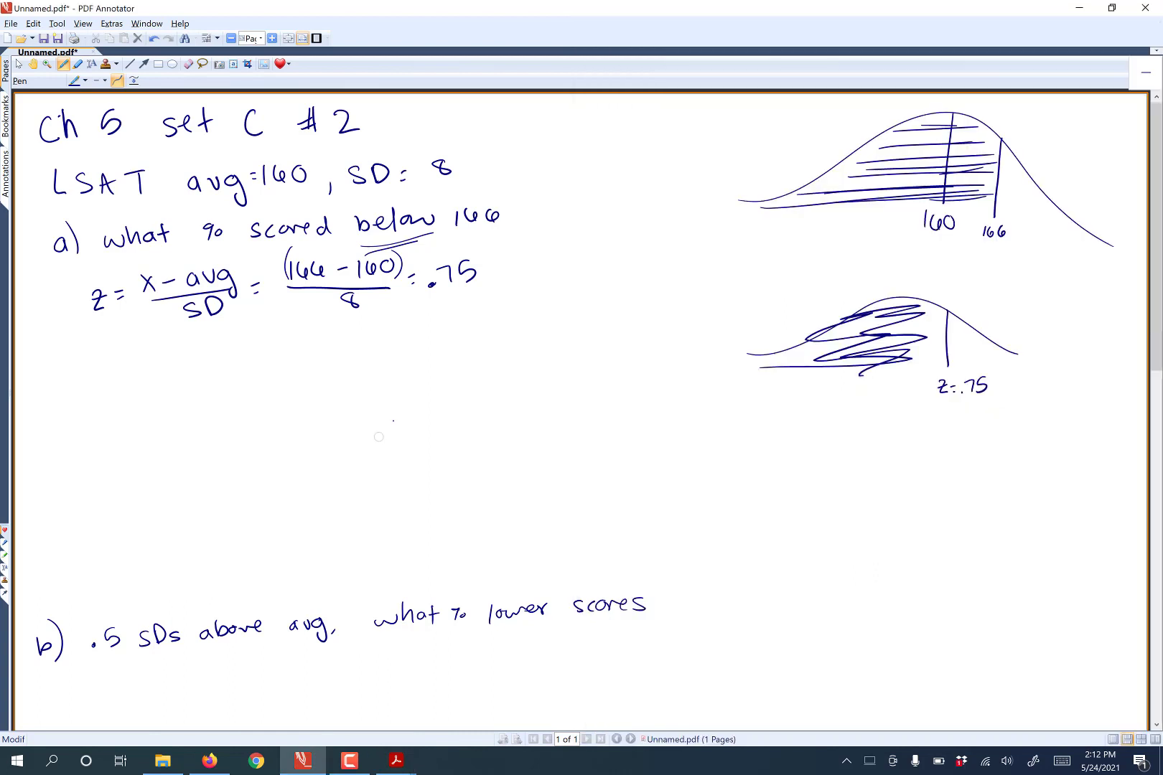
Back in PDF Annotator, label the second curve 77.34%
{"action": "key", "text": "alt+Tab"}
{"action": "mouse_move", "coordinate": [802, 294]}
{"action": "left_mouse_down"}
{"action": "mouse_move", "coordinate": [833, 304]}
{"action": "mouse_move", "coordinate": [874, 289]}
{"action": "left_mouse_up"}
{"action": "left_click_drag", "start_coordinate": [870, 283], "coordinate": [871, 297]}
{"action": "left_click_drag", "start_coordinate": [883, 277], "coordinate": [891, 288]}
Write the conclusion 'So 77.34% scored below 166' and box it
{"action": "left_click_drag", "start_coordinate": [113, 381], "coordinate": [103, 401]}
{"action": "left_click_drag", "start_coordinate": [136, 382], "coordinate": [192, 400]}
{"action": "mouse_move", "coordinate": [199, 374]}
{"action": "left_mouse_down"}
{"action": "mouse_move", "coordinate": [216, 371]}
{"action": "mouse_move", "coordinate": [217, 397]}
{"action": "mouse_move", "coordinate": [267, 392]}
{"action": "left_mouse_up"}
{"action": "left_click_drag", "start_coordinate": [278, 368], "coordinate": [284, 382]}
{"action": "mouse_move", "coordinate": [292, 375]}
{"action": "left_mouse_down"}
{"action": "mouse_move", "coordinate": [342, 394]}
{"action": "mouse_move", "coordinate": [420, 372]}
{"action": "mouse_move", "coordinate": [489, 375]}
{"action": "left_mouse_up"}
{"action": "left_click_drag", "start_coordinate": [494, 368], "coordinate": [523, 376]}
{"action": "left_click_drag", "start_coordinate": [532, 366], "coordinate": [573, 363]}
{"action": "mouse_move", "coordinate": [591, 354]}
{"action": "left_mouse_down"}
{"action": "mouse_move", "coordinate": [594, 372]}
{"action": "mouse_move", "coordinate": [608, 368]}
{"action": "left_mouse_up"}
{"action": "left_click_drag", "start_coordinate": [631, 359], "coordinate": [640, 370]}
{"action": "left_click", "coordinate": [621, 384]}
{"action": "mouse_move", "coordinate": [84, 443]}
{"action": "left_mouse_down"}
{"action": "mouse_move", "coordinate": [665, 402]}
{"action": "mouse_move", "coordinate": [194, 337]}
{"action": "mouse_move", "coordinate": [73, 424]}
{"action": "left_mouse_up"}
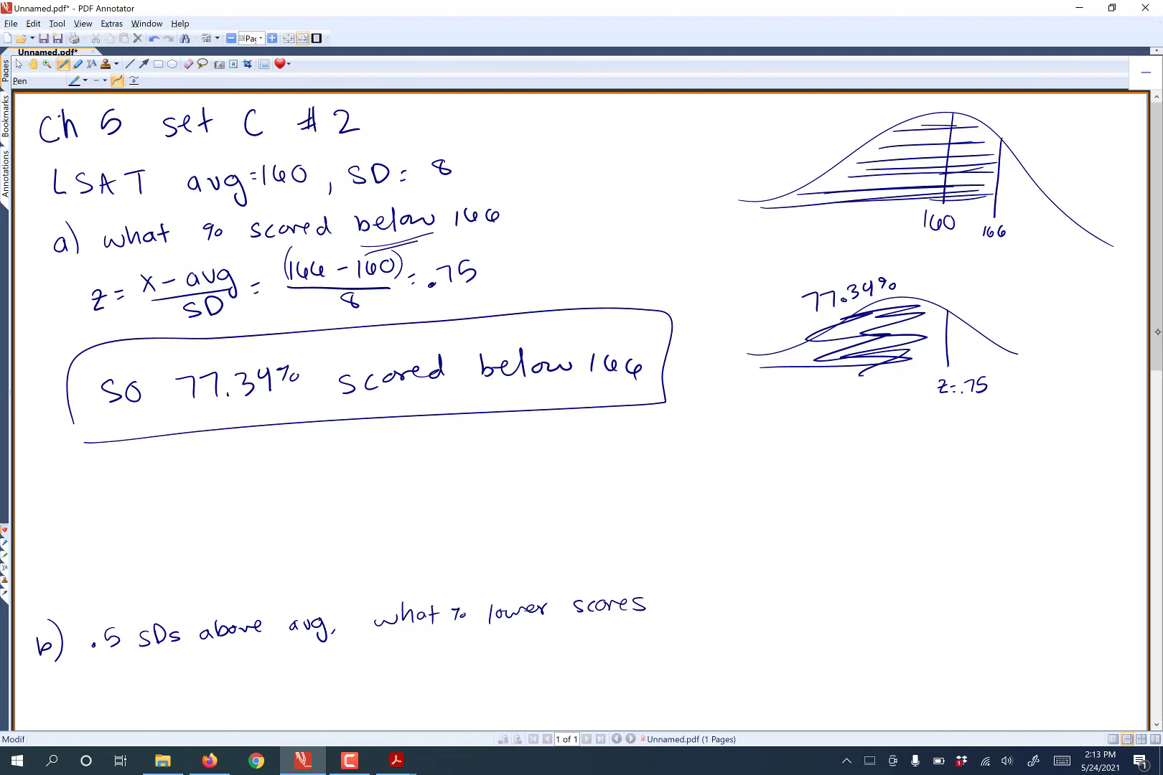
Draw a box around the phrase '.5 SDs above avg.' in part b
{"action": "scroll", "coordinate": [581, 410], "scroll_direction": "down", "scroll_amount": 2}
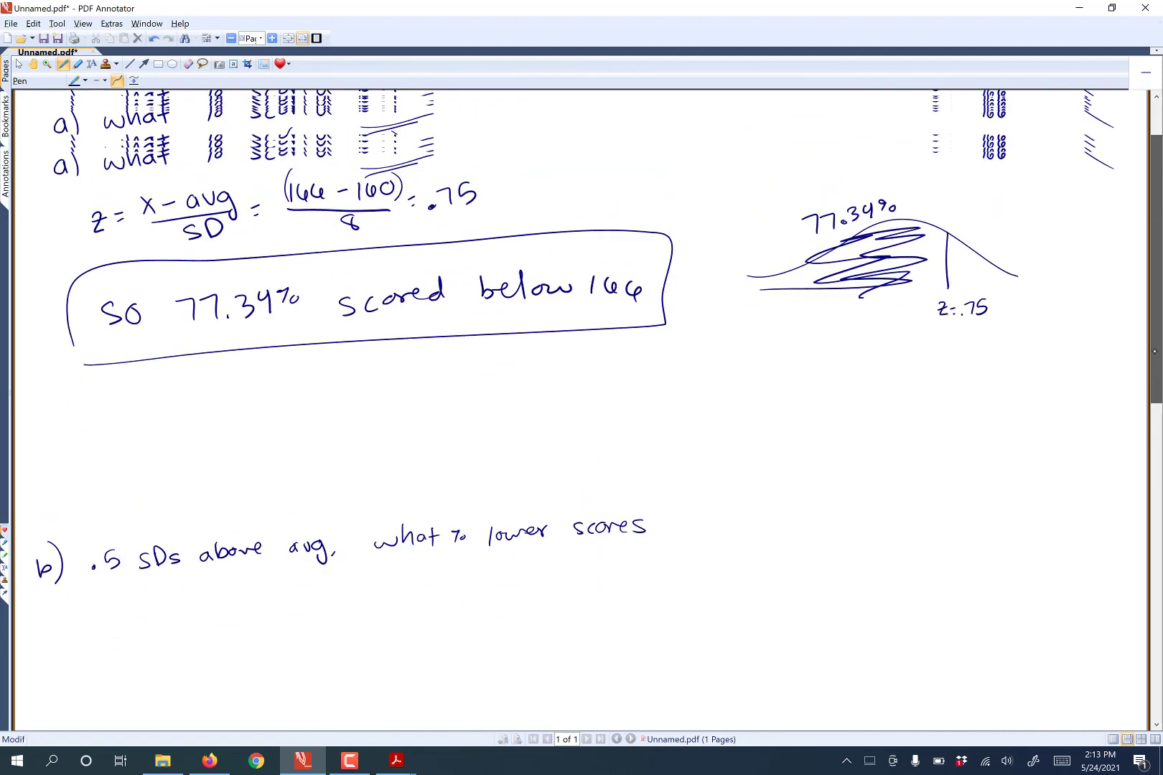
{"action": "scroll", "coordinate": [581, 409], "scroll_direction": "up", "scroll_amount": 1}
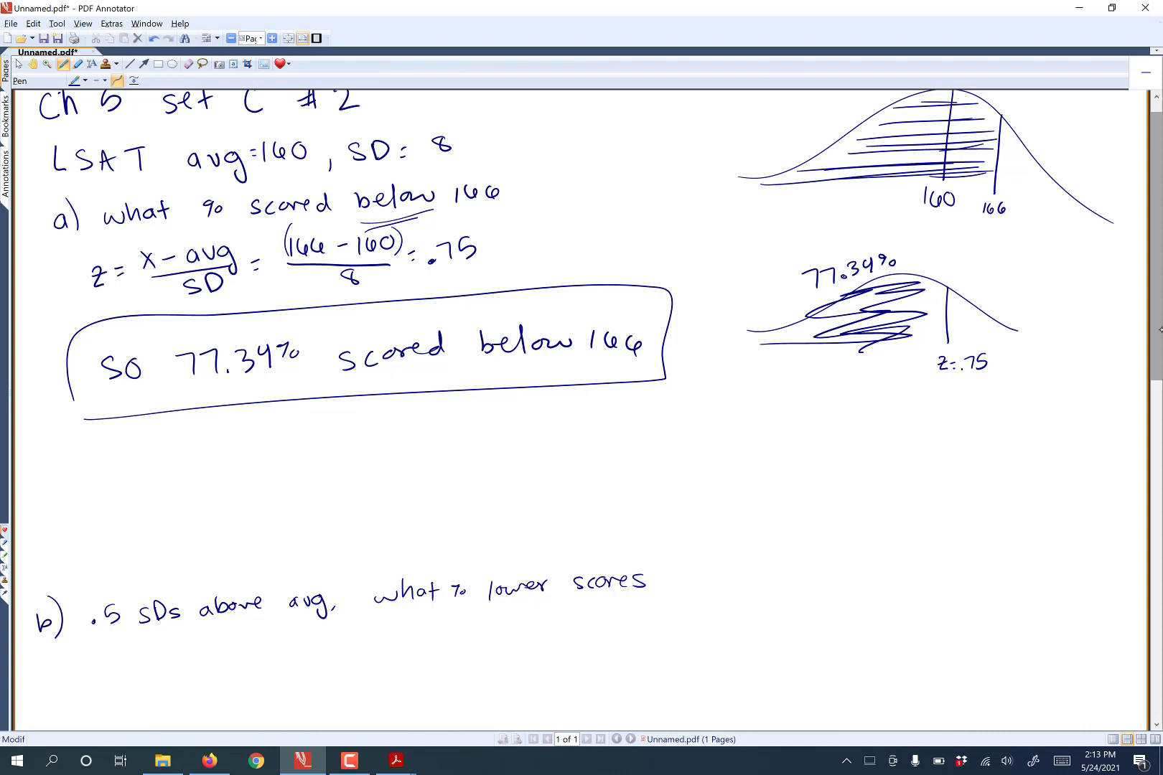
{"action": "mouse_move", "coordinate": [83, 638]}
{"action": "left_mouse_down"}
{"action": "mouse_move", "coordinate": [223, 631]}
{"action": "mouse_move", "coordinate": [316, 564]}
{"action": "mouse_move", "coordinate": [75, 580]}
{"action": "mouse_move", "coordinate": [78, 641]}
{"action": "left_mouse_up"}
{"action": "mouse_move", "coordinate": [75, 580]}
{"action": "left_mouse_down"}
{"action": "mouse_move", "coordinate": [125, 643]}
{"action": "mouse_move", "coordinate": [308, 636]}
{"action": "mouse_move", "coordinate": [208, 565]}
{"action": "mouse_move", "coordinate": [346, 634]}
{"action": "left_mouse_up"}
{"action": "left_click_drag", "start_coordinate": [298, 638], "coordinate": [325, 631]}
{"action": "left_click_drag", "start_coordinate": [144, 573], "coordinate": [293, 564]}
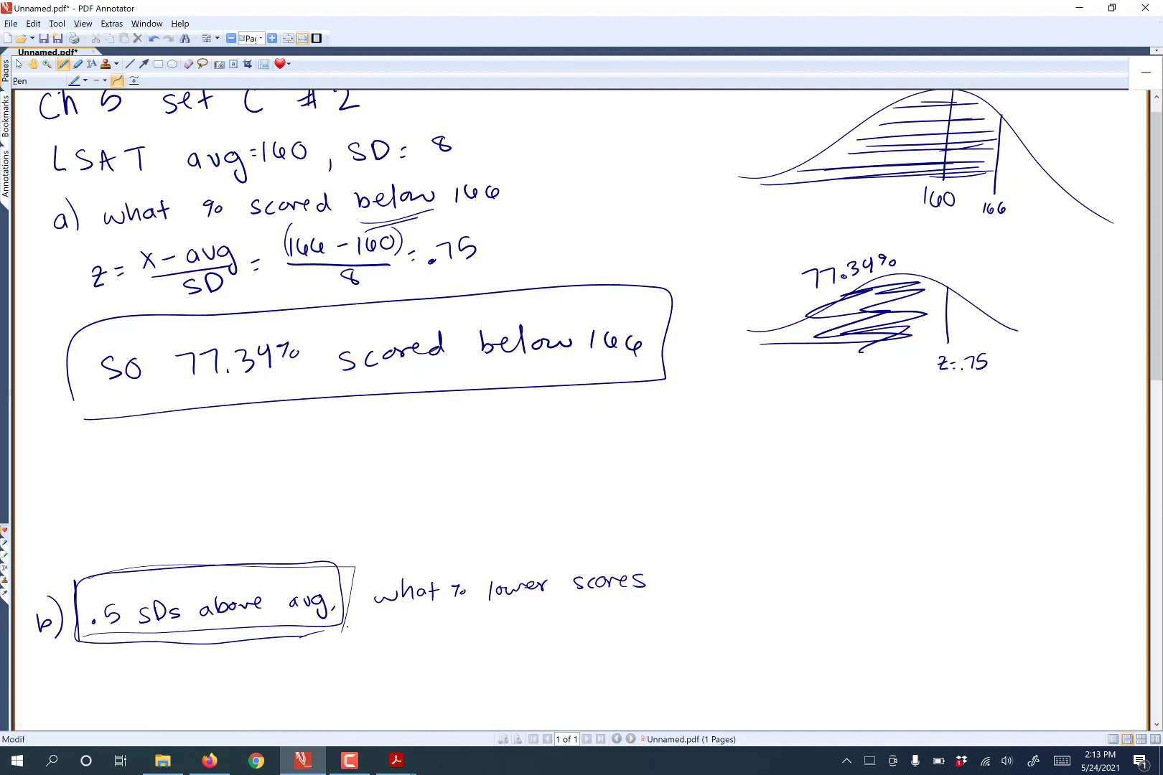
Write the note 'z tells you how many SDs above avg' and below it 'z=.5'
{"action": "scroll", "coordinate": [581, 402], "scroll_direction": "down", "scroll_amount": 1}
{"action": "mouse_move", "coordinate": [78, 631]}
{"action": "left_mouse_down"}
{"action": "mouse_move", "coordinate": [95, 652]}
{"action": "mouse_move", "coordinate": [209, 650]}
{"action": "mouse_move", "coordinate": [252, 621]}
{"action": "mouse_move", "coordinate": [214, 626]}
{"action": "mouse_move", "coordinate": [232, 626]}
{"action": "left_mouse_up"}
{"action": "left_click", "coordinate": [101, 634]}
{"action": "left_click_drag", "start_coordinate": [233, 622], "coordinate": [288, 634]}
{"action": "mouse_move", "coordinate": [302, 623]}
{"action": "left_mouse_down"}
{"action": "mouse_move", "coordinate": [415, 618]}
{"action": "mouse_move", "coordinate": [438, 645]}
{"action": "left_mouse_up"}
{"action": "mouse_move", "coordinate": [479, 600]}
{"action": "left_mouse_down"}
{"action": "mouse_move", "coordinate": [492, 616]}
{"action": "mouse_move", "coordinate": [479, 620]}
{"action": "left_mouse_up"}
{"action": "left_click_drag", "start_coordinate": [505, 600], "coordinate": [509, 619]}
{"action": "mouse_move", "coordinate": [545, 604]}
{"action": "left_mouse_down"}
{"action": "mouse_move", "coordinate": [530, 617]}
{"action": "mouse_move", "coordinate": [591, 615]}
{"action": "left_mouse_up"}
{"action": "mouse_move", "coordinate": [599, 593]}
{"action": "left_mouse_down"}
{"action": "mouse_move", "coordinate": [611, 610]}
{"action": "mouse_move", "coordinate": [692, 597]}
{"action": "mouse_move", "coordinate": [690, 609]}
{"action": "mouse_move", "coordinate": [710, 606]}
{"action": "left_mouse_up"}
{"action": "mouse_move", "coordinate": [729, 593]}
{"action": "left_mouse_down"}
{"action": "mouse_move", "coordinate": [718, 605]}
{"action": "mouse_move", "coordinate": [725, 624]}
{"action": "left_mouse_up"}
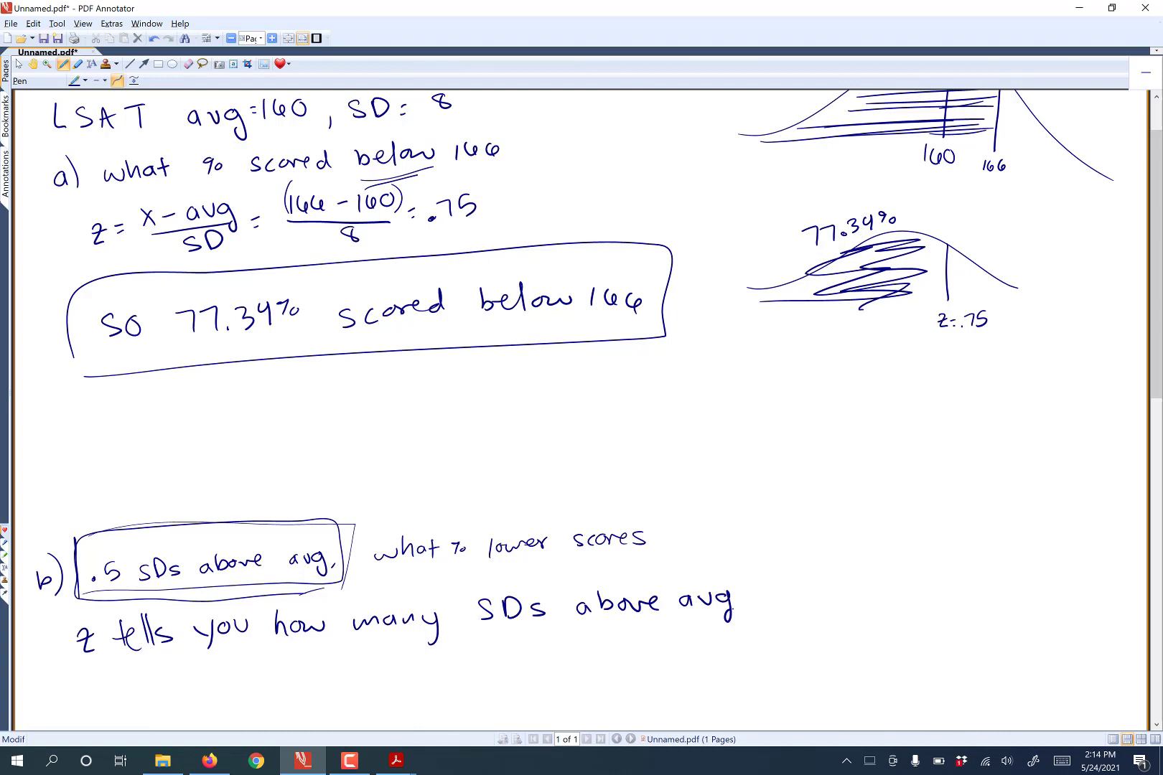
{"action": "mouse_move", "coordinate": [162, 676]}
{"action": "left_mouse_down"}
{"action": "mouse_move", "coordinate": [177, 697]}
{"action": "mouse_move", "coordinate": [192, 683]}
{"action": "left_mouse_up"}
{"action": "left_click_drag", "start_coordinate": [182, 689], "coordinate": [219, 688]}
Draw a part b bell curve with a z = .5 line, underline 'lower', and shade left of z
{"action": "mouse_move", "coordinate": [850, 601]}
{"action": "left_mouse_down"}
{"action": "mouse_move", "coordinate": [953, 539]}
{"action": "mouse_move", "coordinate": [1117, 617]}
{"action": "left_mouse_up"}
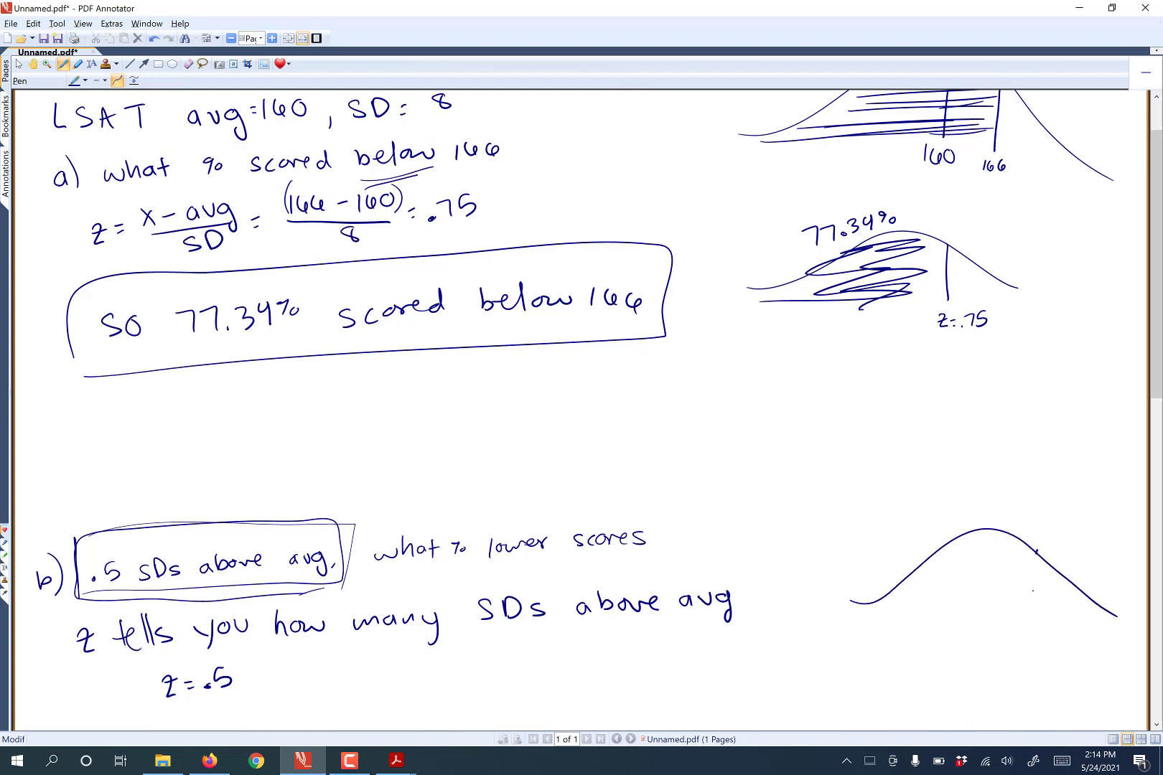
{"action": "left_click_drag", "start_coordinate": [1036, 552], "coordinate": [1033, 608]}
{"action": "mouse_move", "coordinate": [1022, 616]}
{"action": "left_mouse_down"}
{"action": "mouse_move", "coordinate": [1027, 634]}
{"action": "mouse_move", "coordinate": [1036, 620]}
{"action": "mouse_move", "coordinate": [1052, 632]}
{"action": "left_mouse_up"}
{"action": "left_click_drag", "start_coordinate": [489, 571], "coordinate": [549, 561]}
{"action": "left_click", "coordinate": [571, 554]}
{"action": "mouse_move", "coordinate": [868, 611]}
{"action": "left_mouse_down"}
{"action": "mouse_move", "coordinate": [1014, 596]}
{"action": "mouse_move", "coordinate": [1022, 555]}
{"action": "mouse_move", "coordinate": [1008, 596]}
{"action": "mouse_move", "coordinate": [966, 609]}
{"action": "left_mouse_up"}
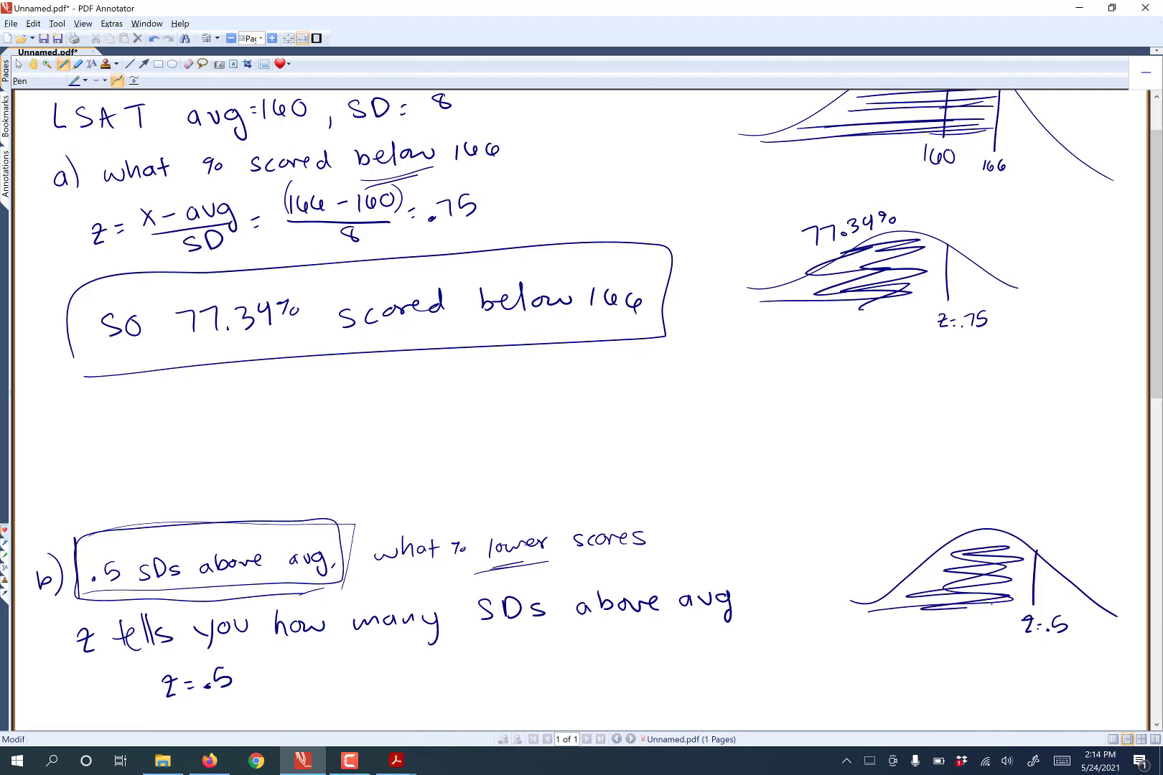
Bring up the Normal Table in Acrobat, maximize it, and circle the z = 0.50 row with area 69.15
{"action": "mouse_move", "coordinate": [396, 761]}
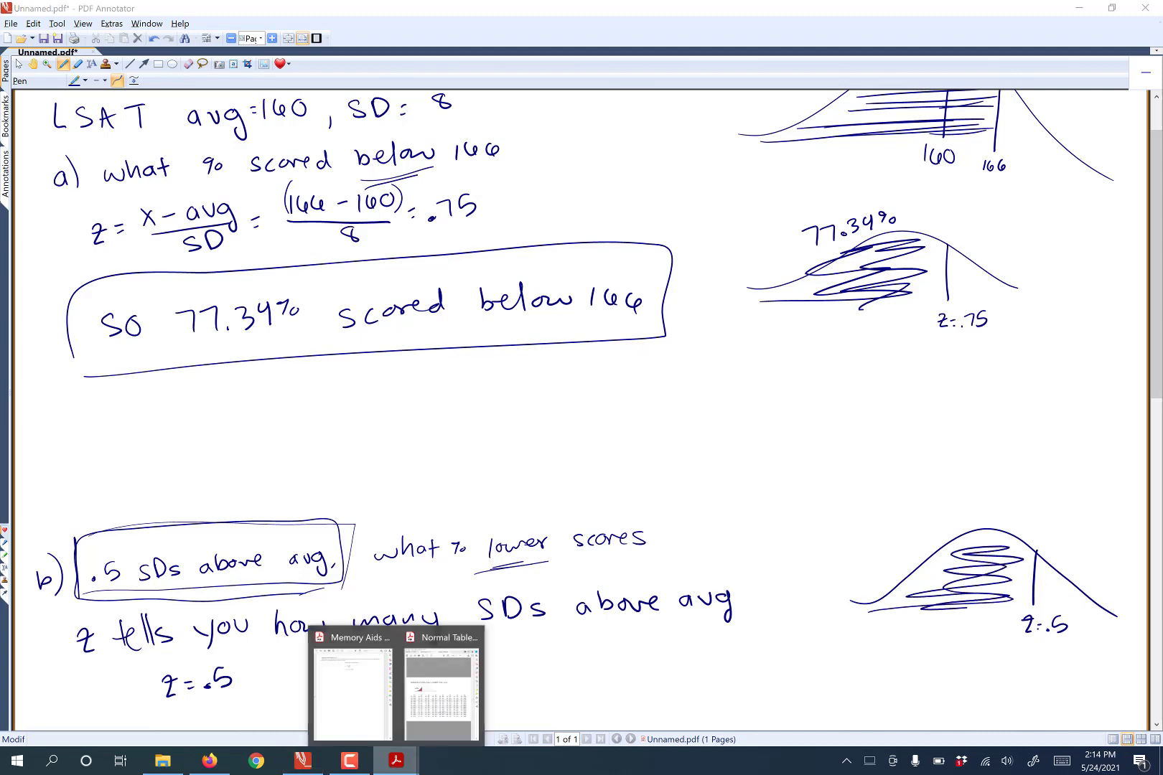
{"action": "left_click", "coordinate": [441, 700]}
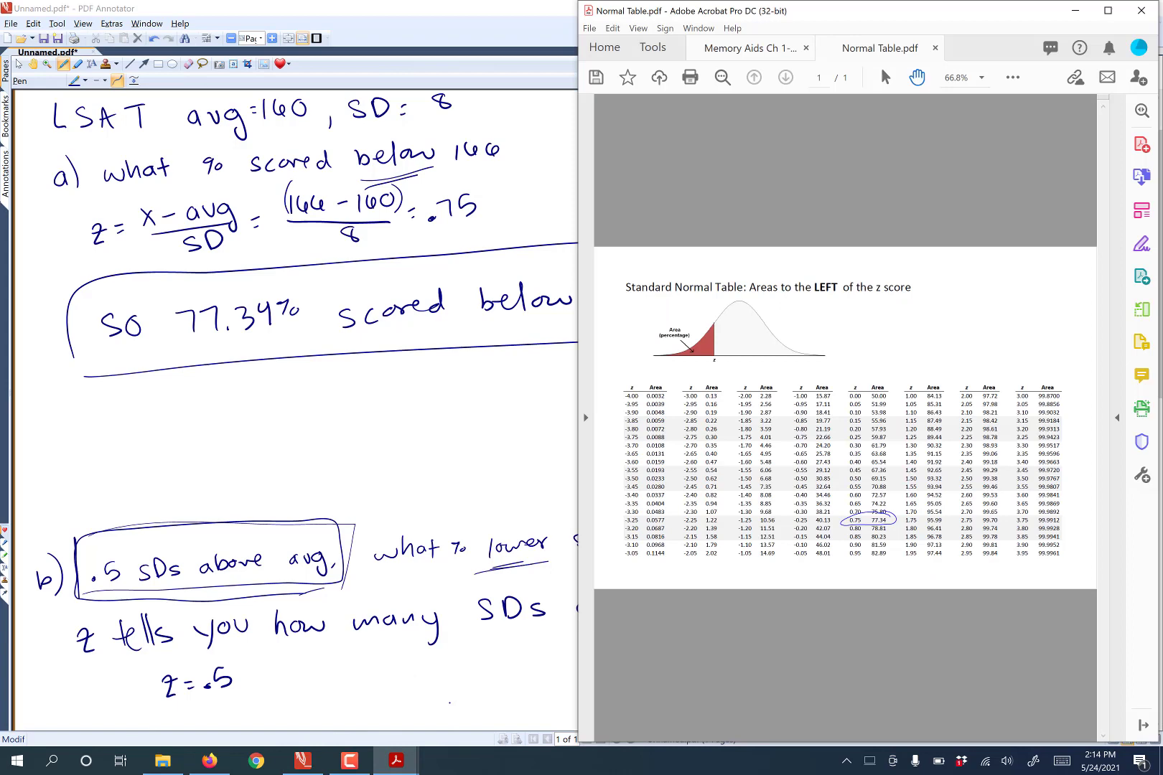
{"action": "left_click", "coordinate": [1107, 11]}
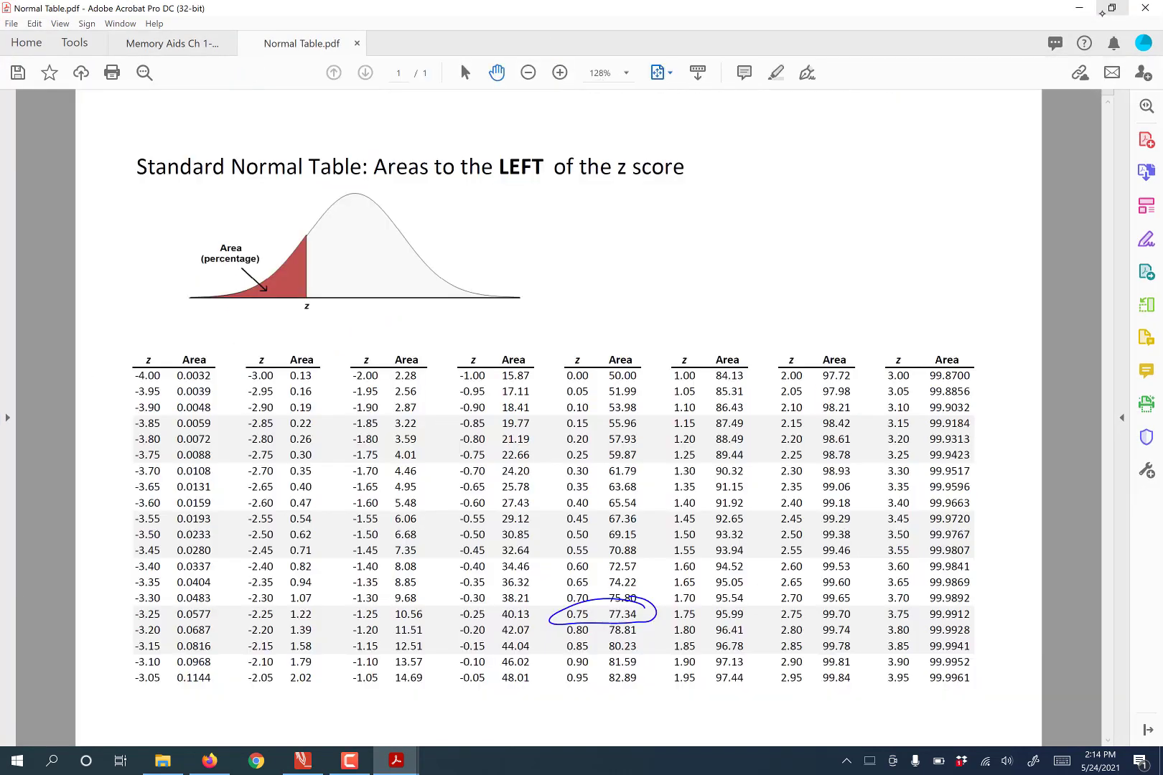
{"action": "mouse_move", "coordinate": [591, 526]}
{"action": "left_mouse_down"}
{"action": "mouse_move", "coordinate": [651, 546]}
{"action": "mouse_move", "coordinate": [549, 535]}
{"action": "mouse_move", "coordinate": [660, 523]}
{"action": "mouse_move", "coordinate": [575, 527]}
{"action": "left_mouse_up"}
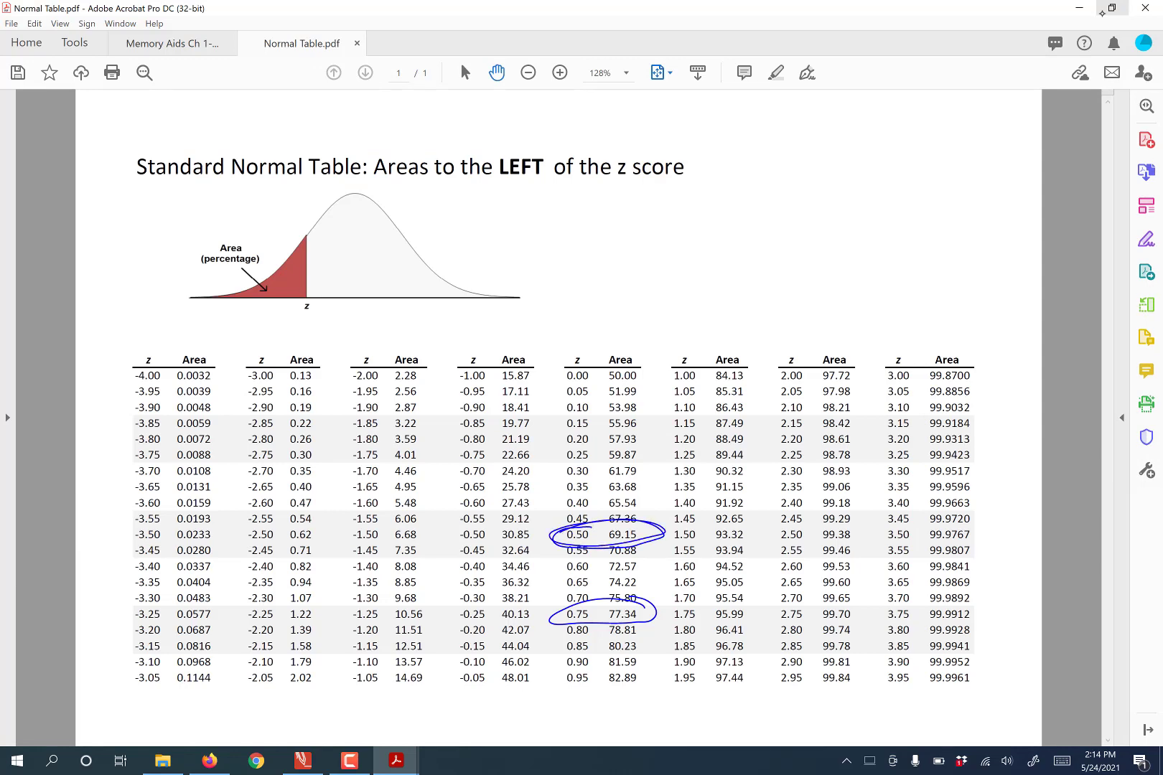
Back in PDF Annotator, write 69.15% above the part b curve and circle it
{"action": "key", "text": "alt+Tab"}
{"action": "left_click_drag", "start_coordinate": [904, 527], "coordinate": [898, 540]}
{"action": "left_click_drag", "start_coordinate": [910, 522], "coordinate": [945, 531]}
{"action": "mouse_move", "coordinate": [961, 511]}
{"action": "left_mouse_down"}
{"action": "mouse_move", "coordinate": [1011, 515]}
{"action": "mouse_move", "coordinate": [924, 494]}
{"action": "left_mouse_up"}
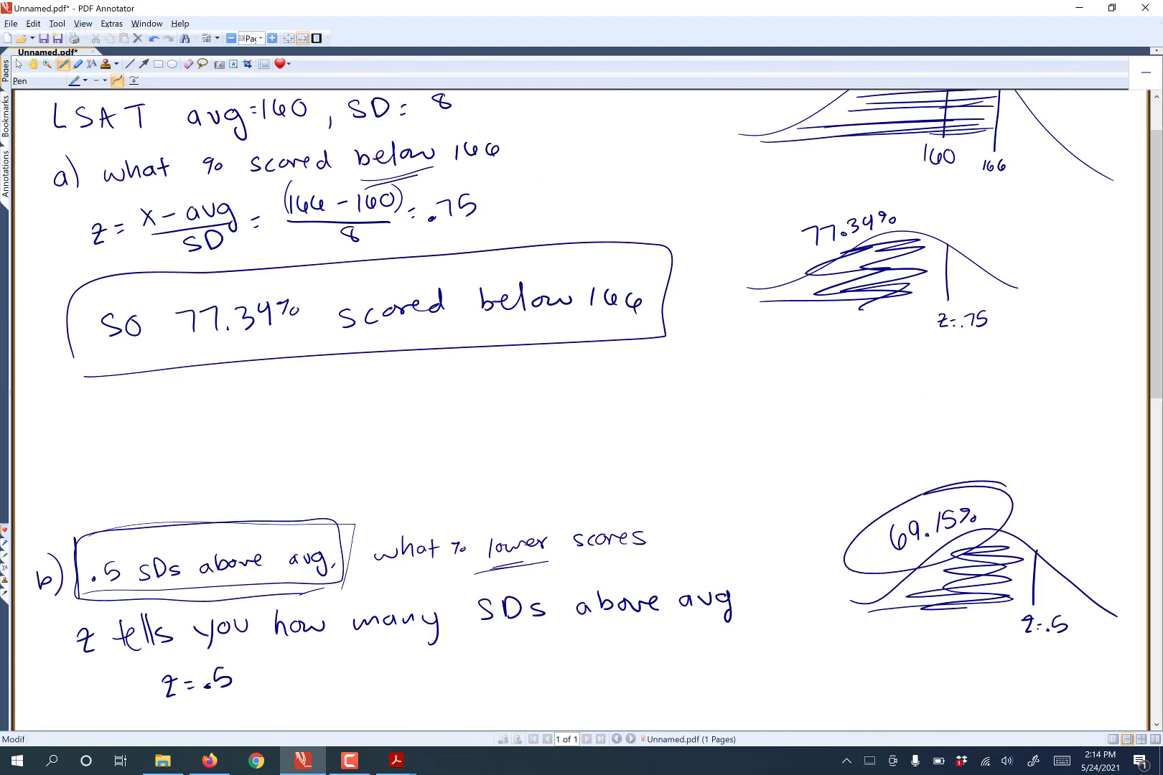